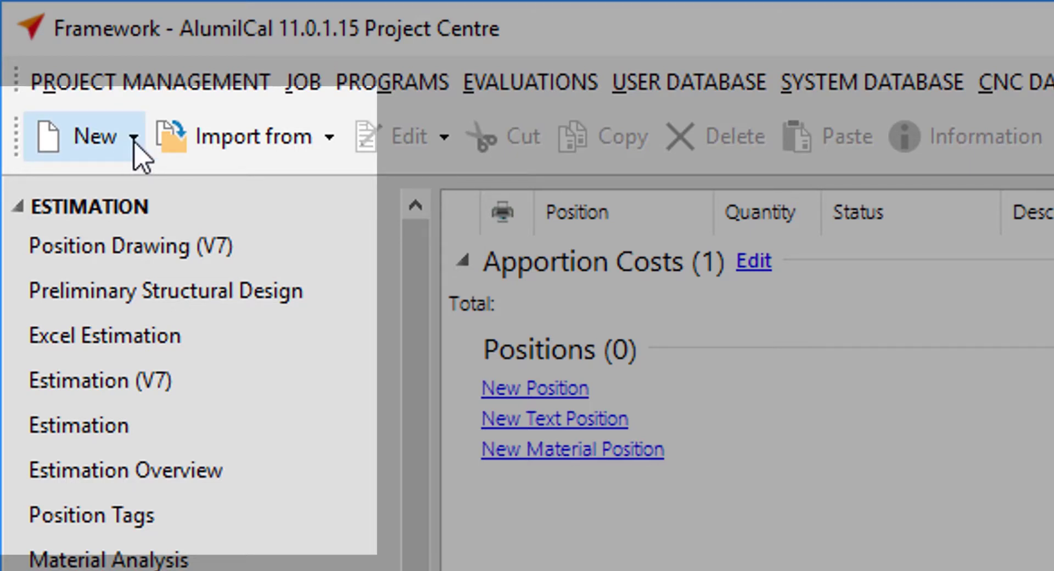
# Step: Create a new position framework of the type Alumil Position Framework
pyautogui.click(134, 140)
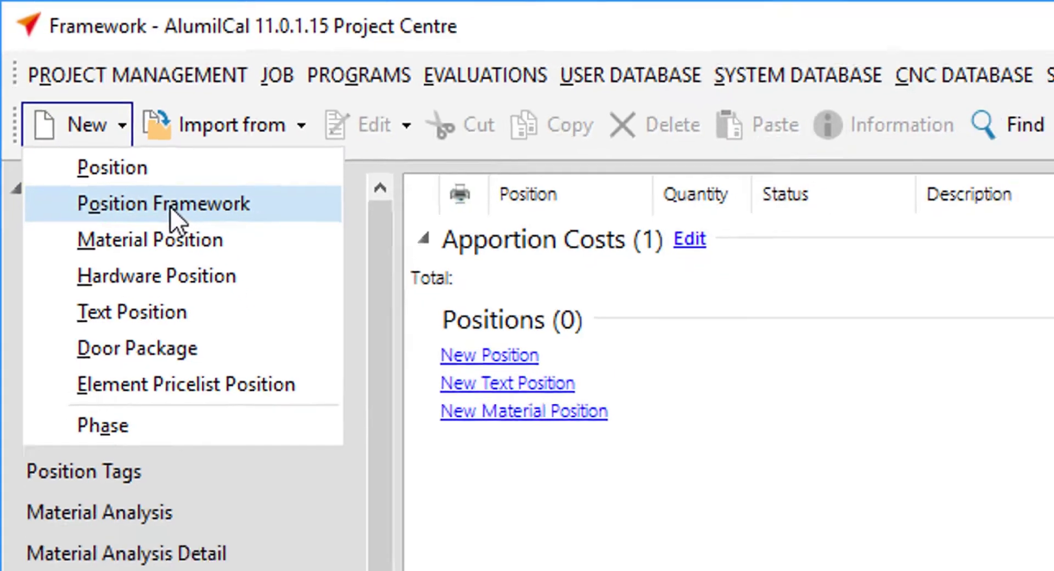
pyautogui.click(187, 225)
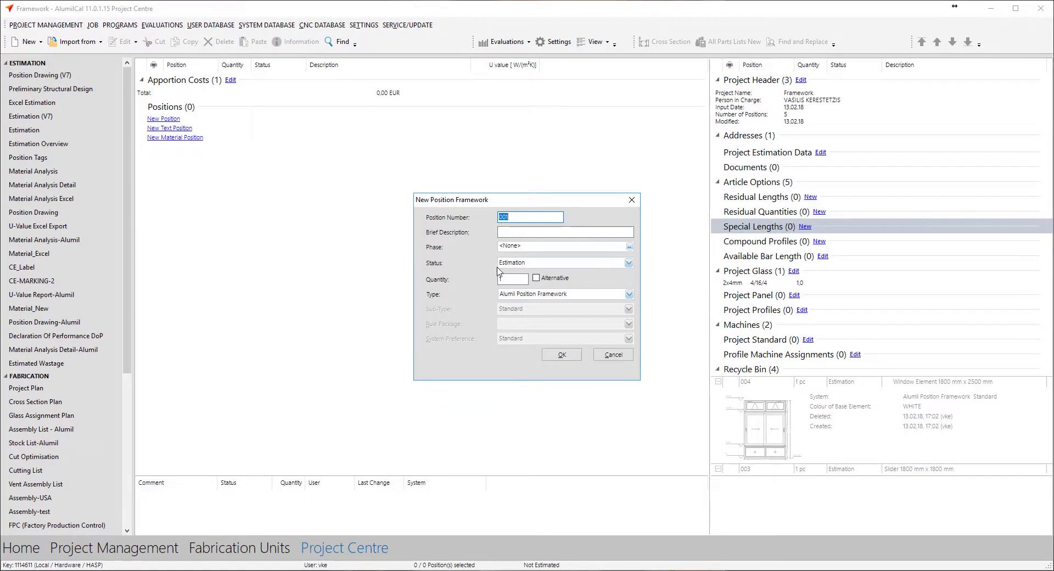
pyautogui.click(531, 292)
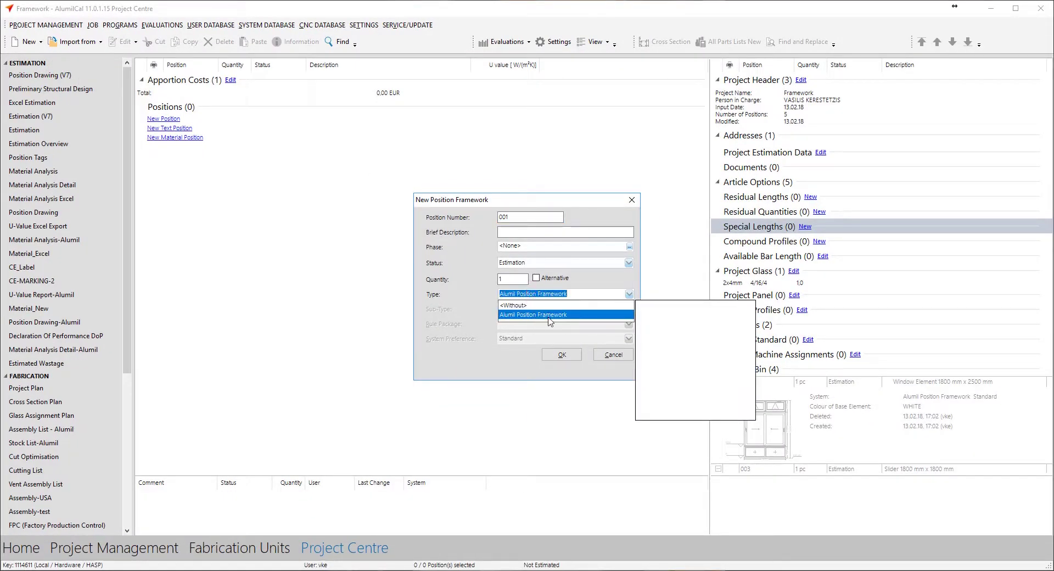
pyautogui.click(576, 354)
pyautogui.click(576, 355)
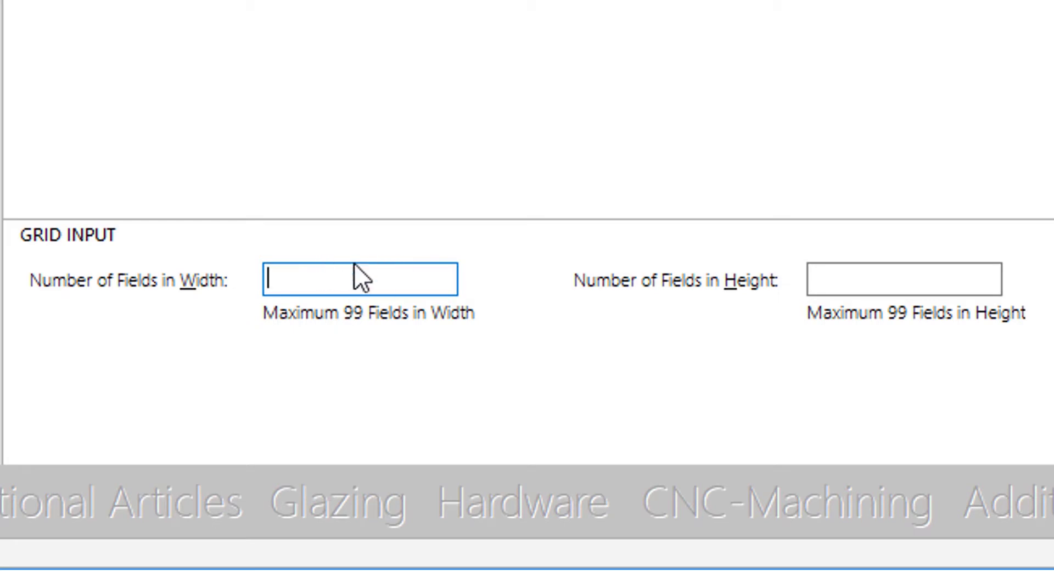
# Step: Define the framework grid with 1 field in width and 3 fields in height
pyautogui.write('1')
pyautogui.click(865, 276)
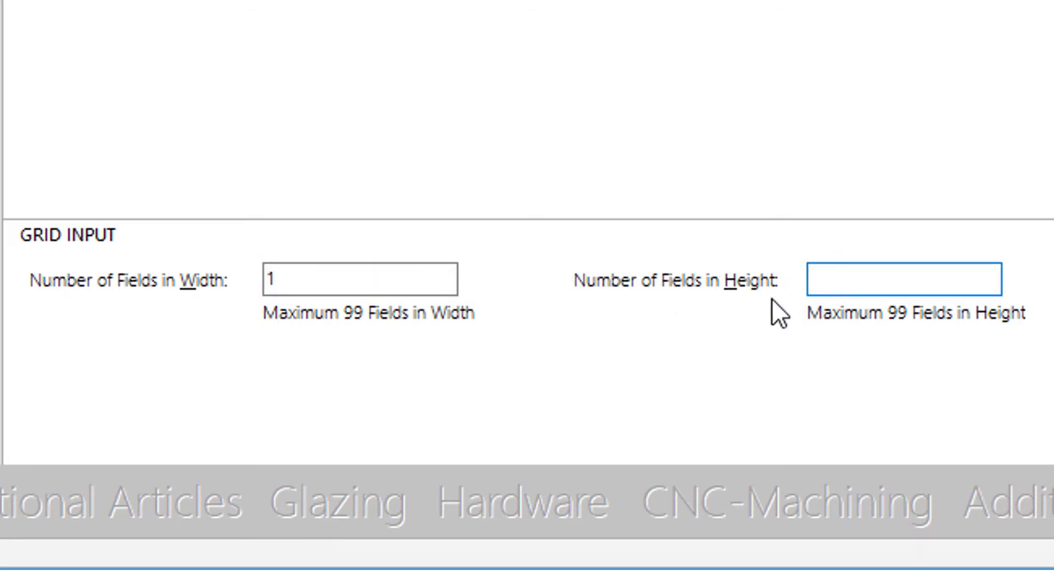
pyautogui.write('3')
pyautogui.press('Return')
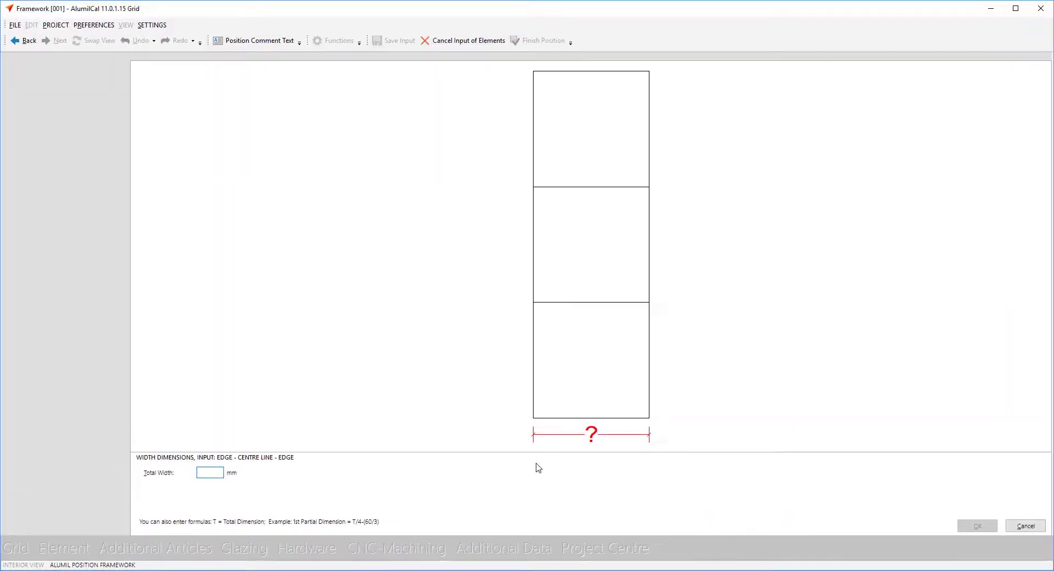
# Step: Set the grid's total width to 1900 mm and its partial heights to 500, 1800 and 500 mm from the lowest field upwards
pyautogui.write('1900')
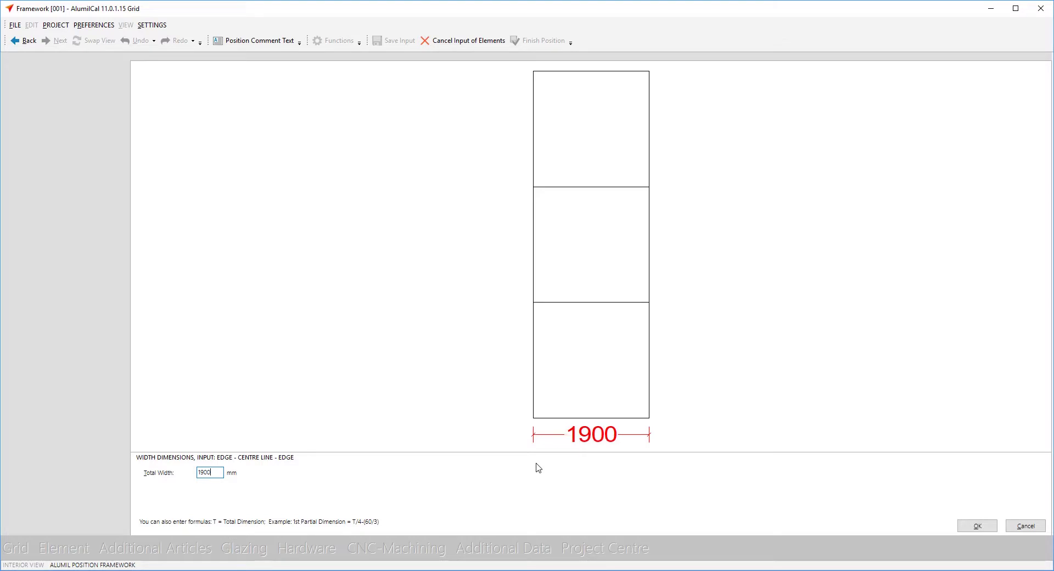
pyautogui.press('Return')
pyautogui.press('Tab')
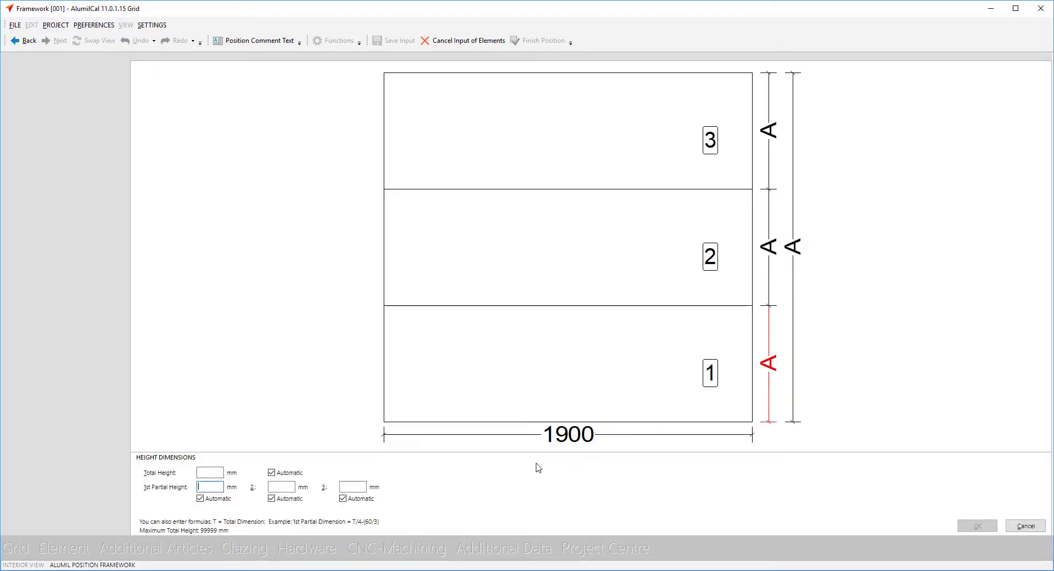
pyautogui.write('500')
pyautogui.press('Tab')
pyautogui.write('1800')
pyautogui.press('Tab')
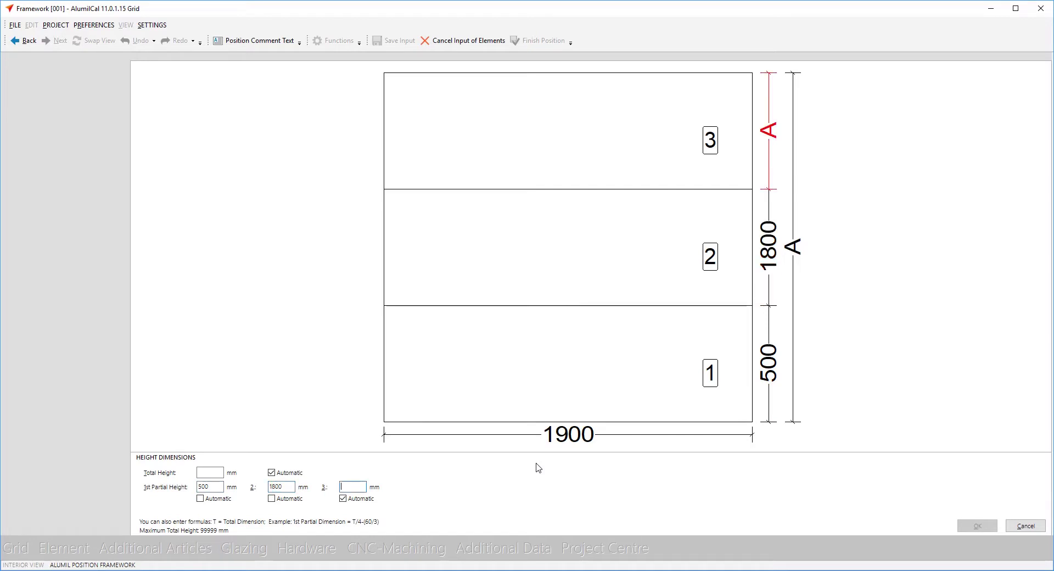
pyautogui.write('500')
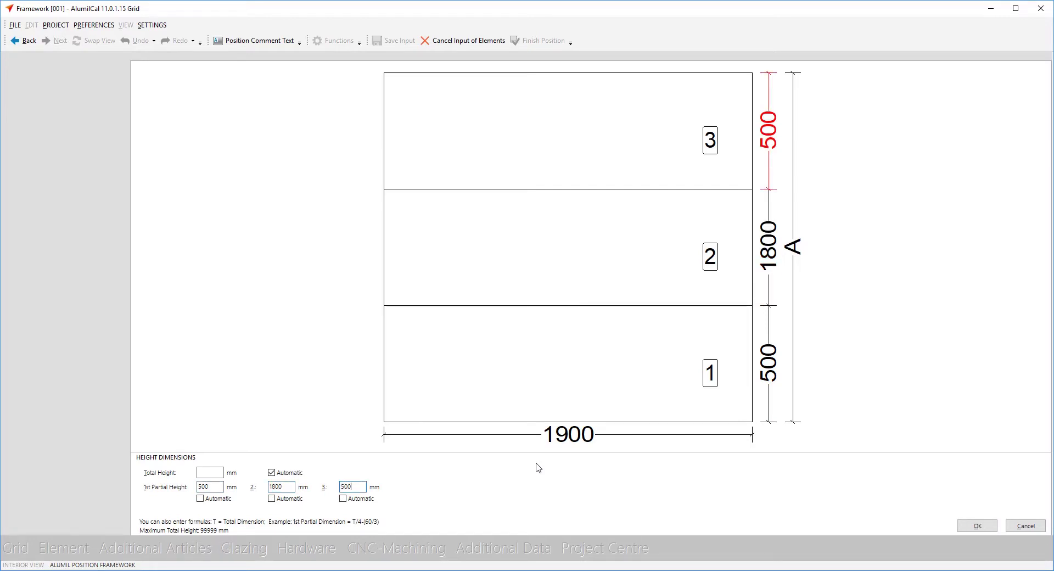
pyautogui.press('Return')
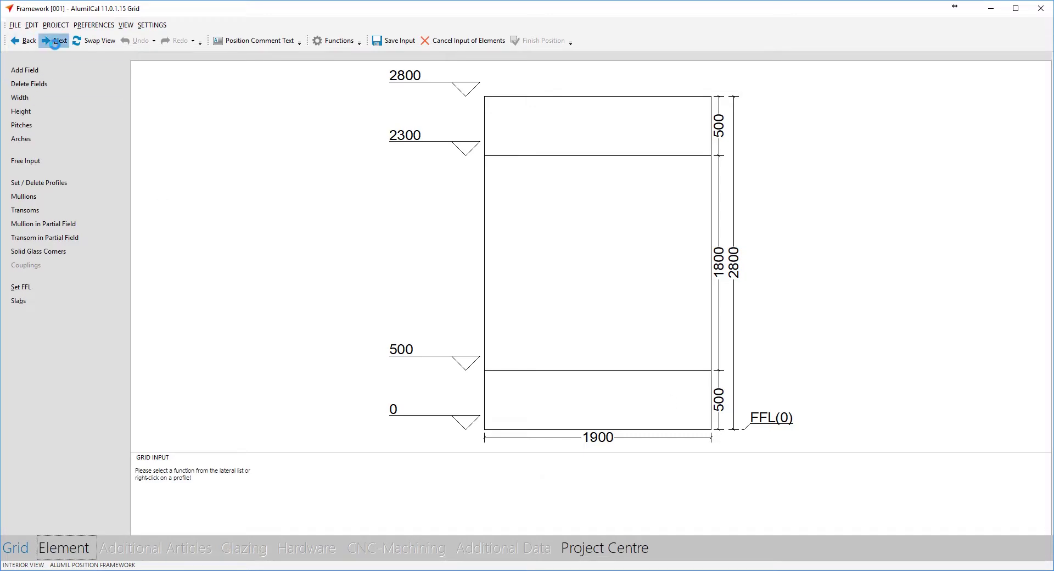
# Step: Proceed to the element stage, choosing the same profile for all mullions but individual profiles for the transoms
pyautogui.click(55, 42)
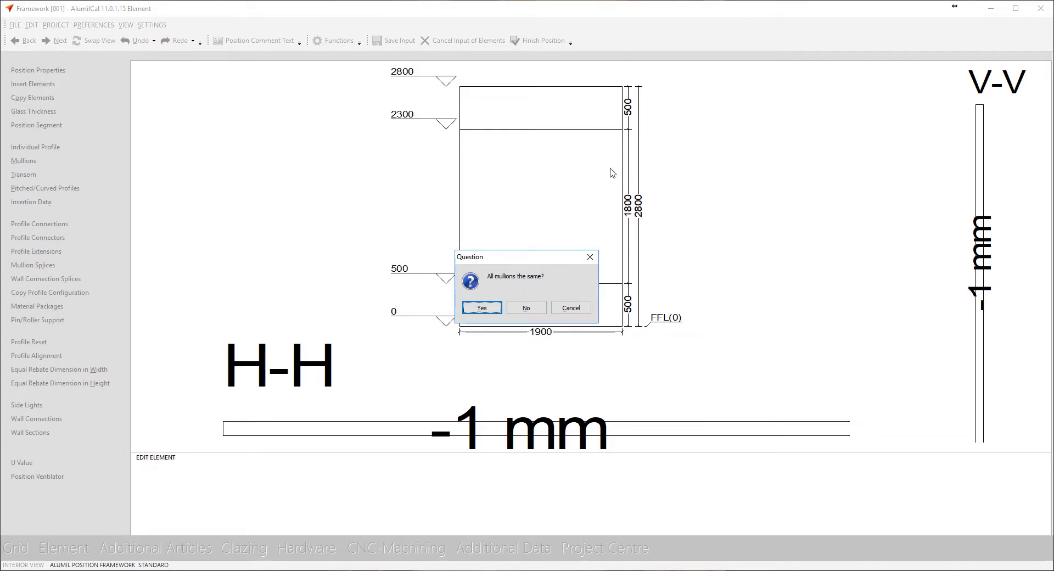
pyautogui.click(498, 305)
pyautogui.moveTo(494, 263); pyautogui.dragTo(321, 226)
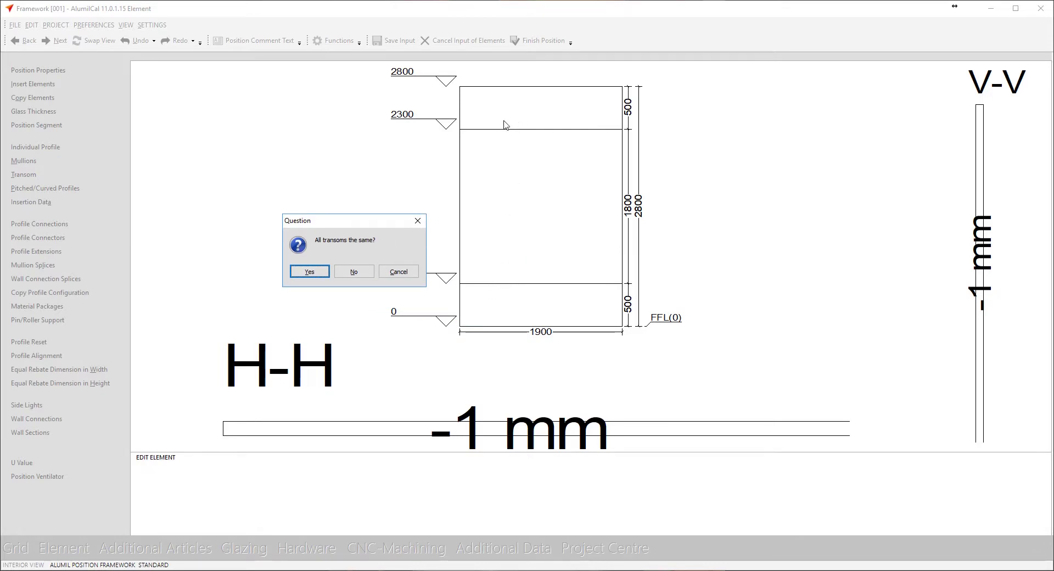
pyautogui.click(353, 271)
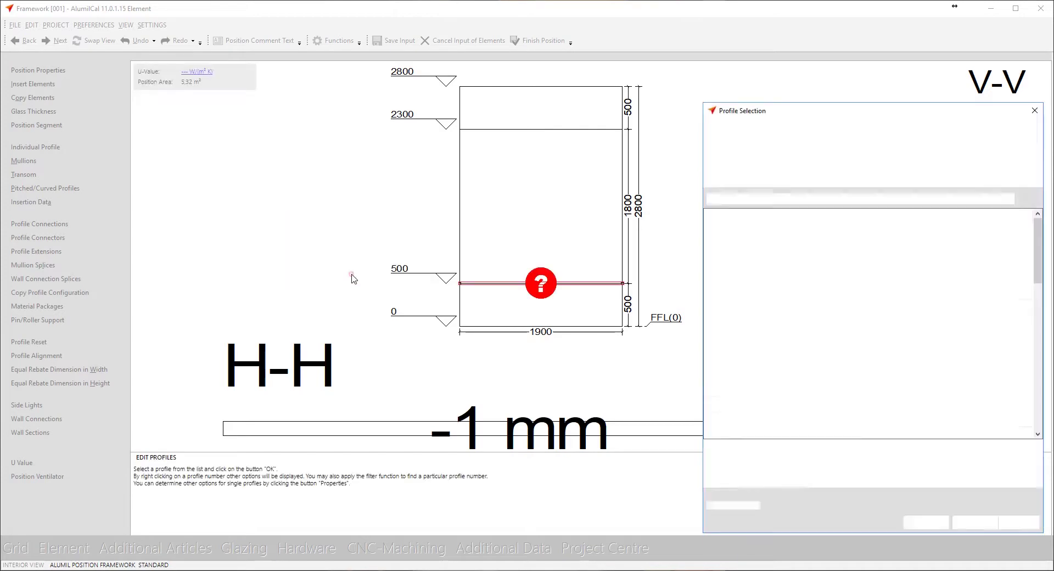
# Step: Assign the S392 hinged additional profile to the lower transom, using the second alignment option
pyautogui.moveTo(1039, 286); pyautogui.dragTo(1016, 395)
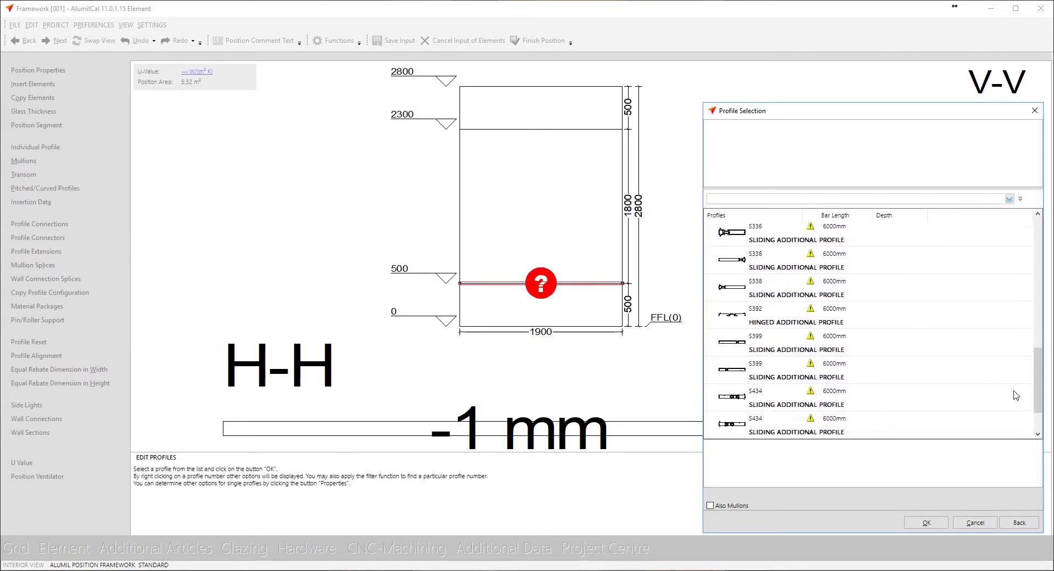
pyautogui.click(774, 318)
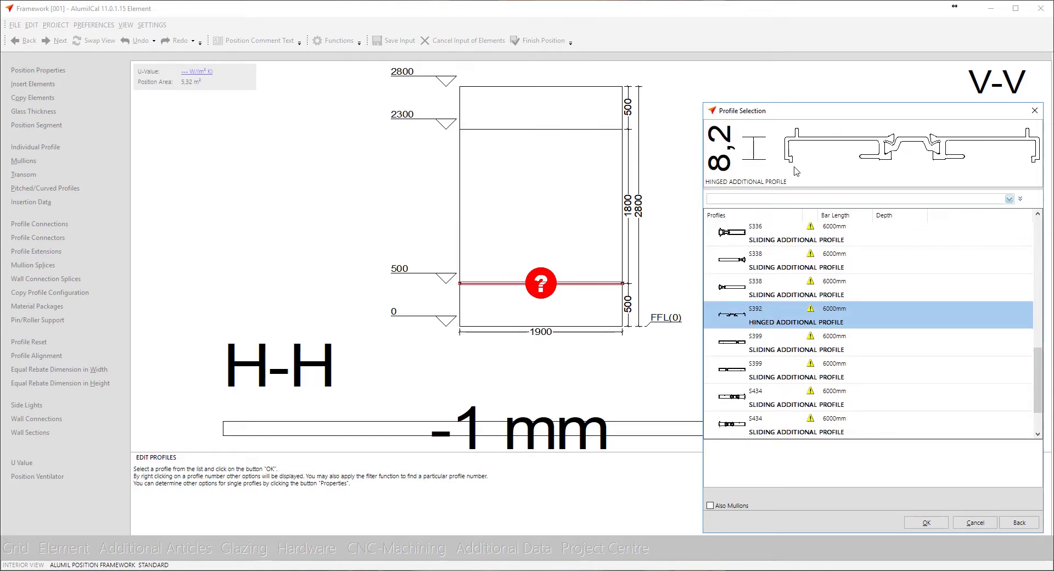
pyautogui.doubleClick(761, 312)
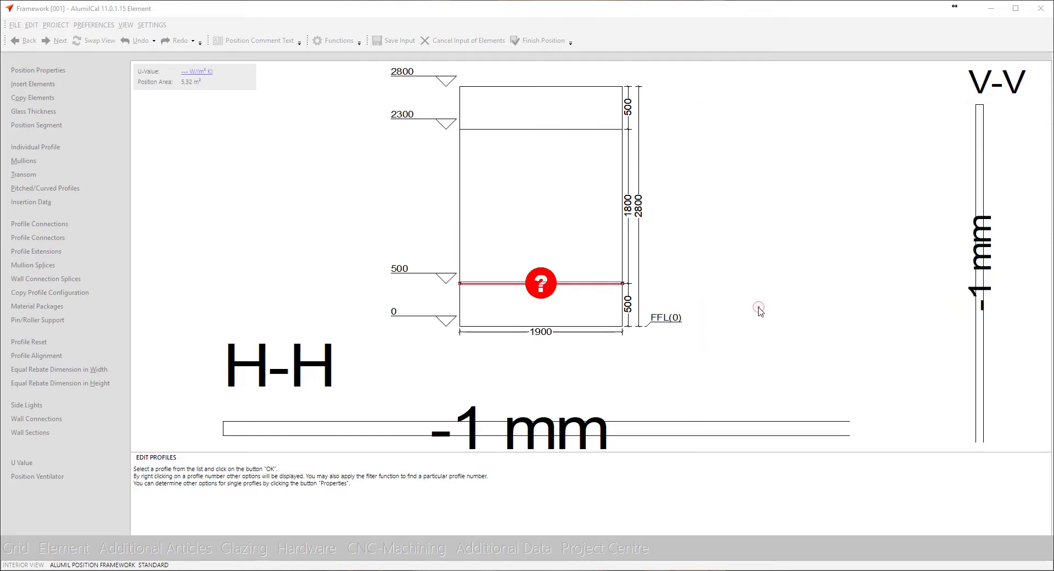
pyautogui.click(80, 220)
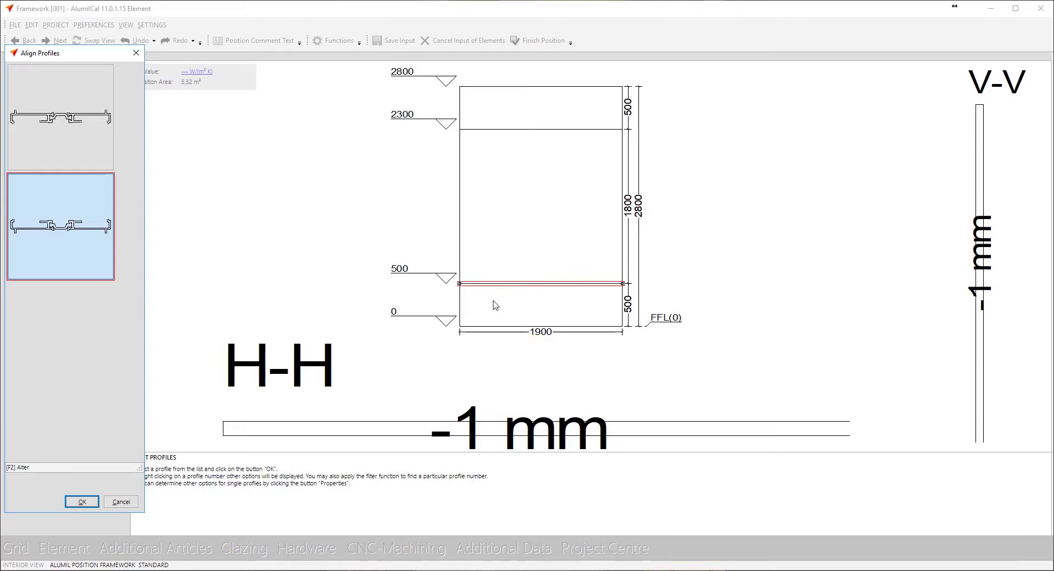
pyautogui.doubleClick(86, 259)
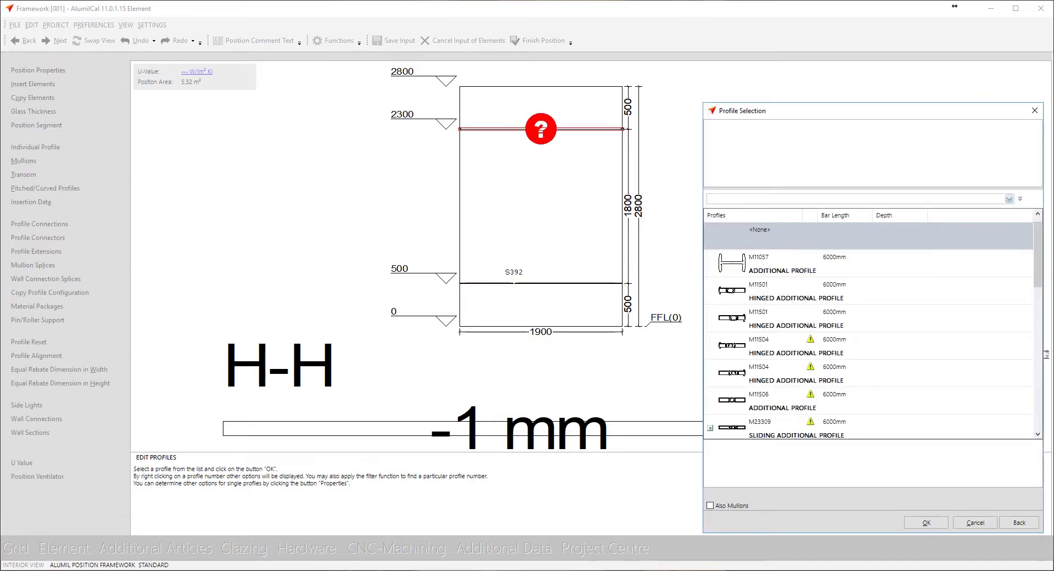
# Step: Assign the S392 hinged additional profile to the upper transom, using the first alignment option
pyautogui.moveTo(1039, 264); pyautogui.dragTo(1038, 401)
pyautogui.click(781, 343)
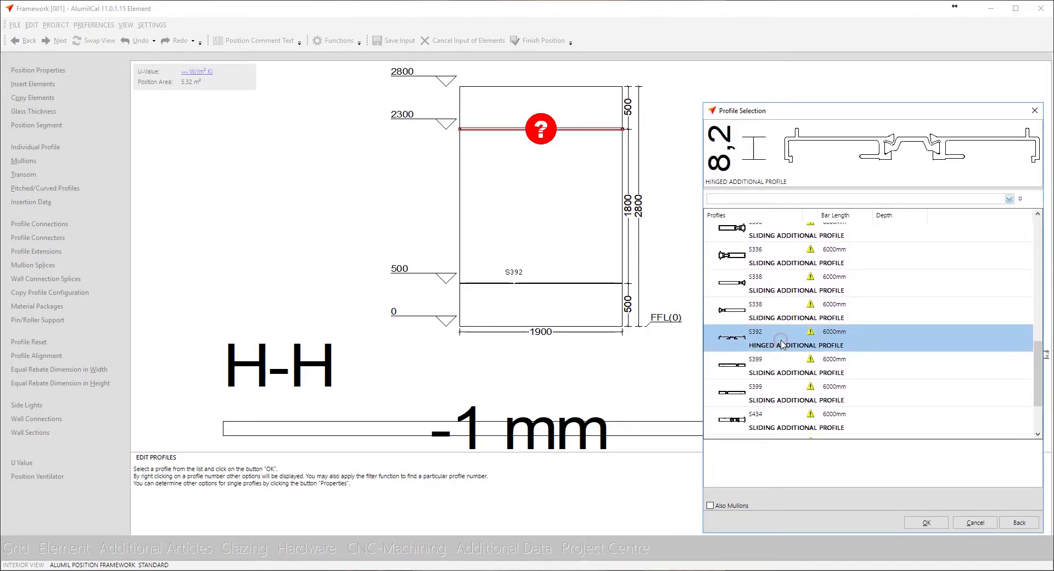
pyautogui.doubleClick(782, 343)
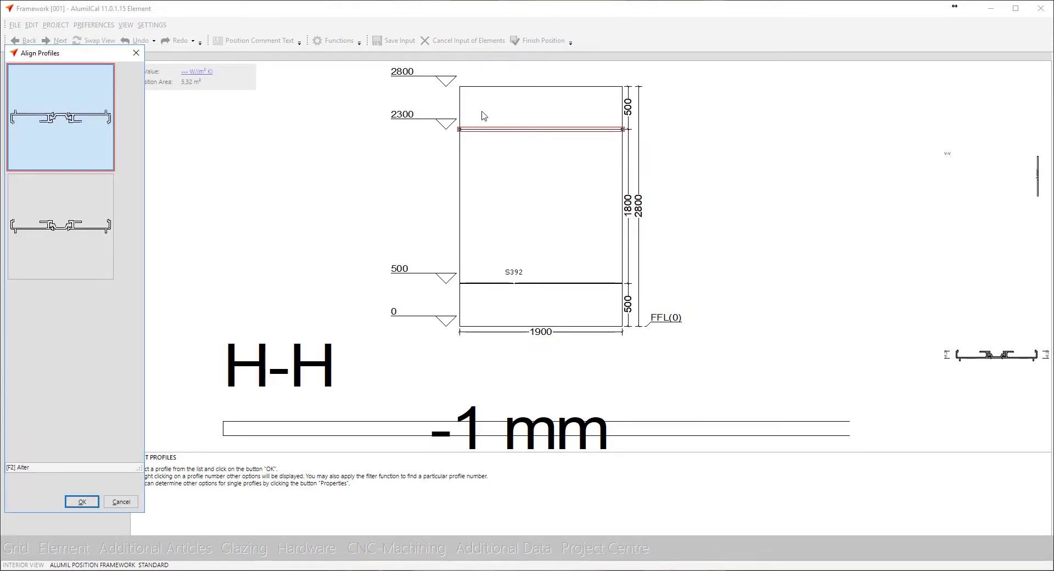
pyautogui.doubleClick(101, 136)
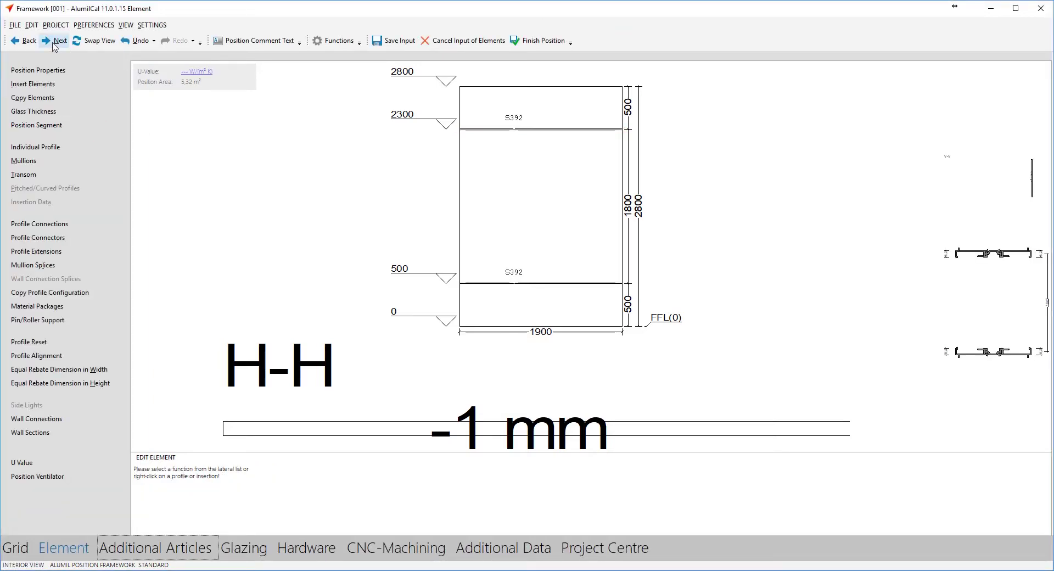
# Step: Insert the library position S350 DOUBLE SLIDING NORMAL into the middle field in single-colour KG WHITE
pyautogui.click(26, 84)
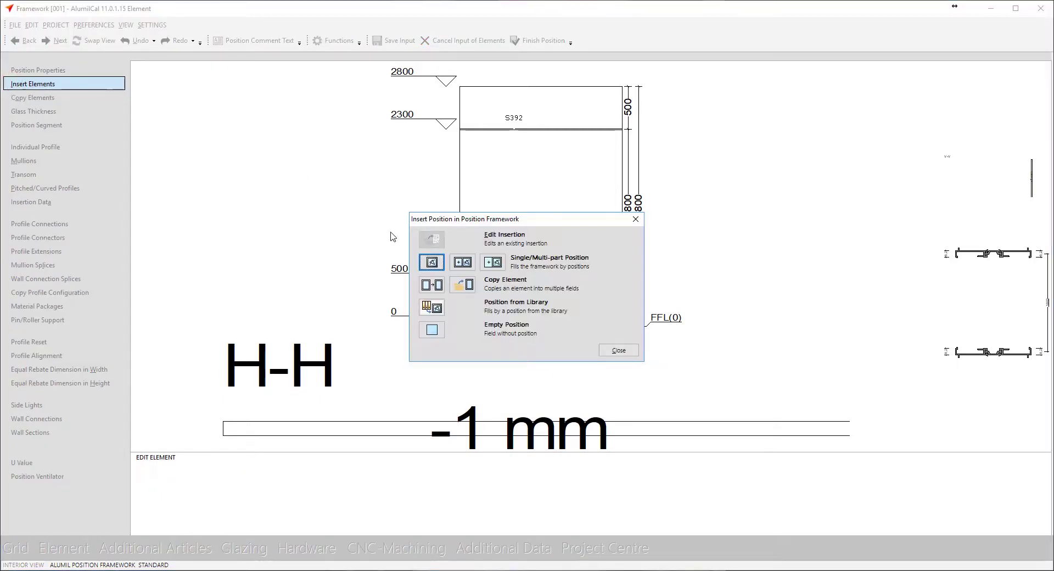
pyautogui.click(434, 306)
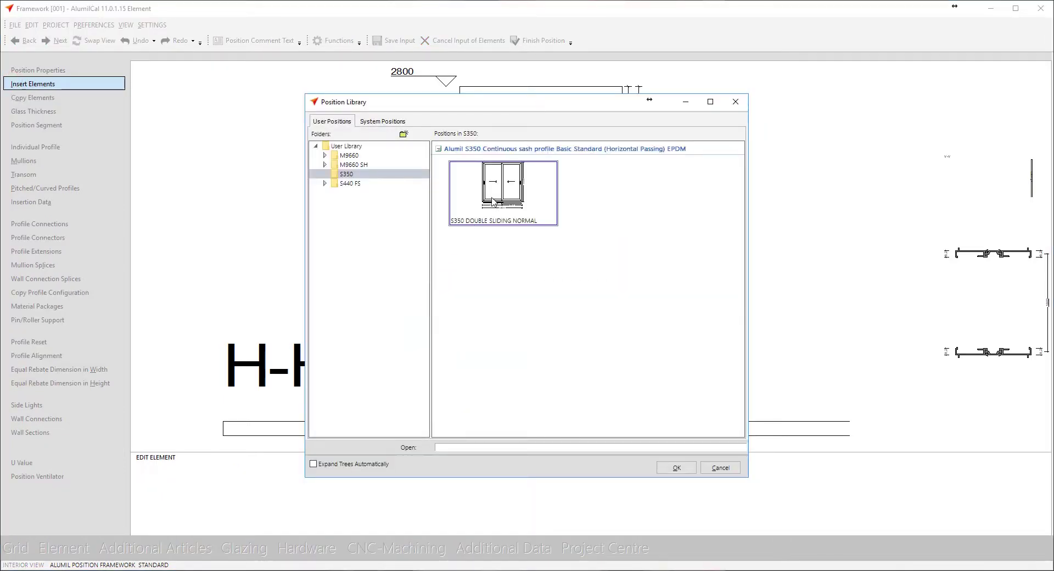
pyautogui.doubleClick(493, 202)
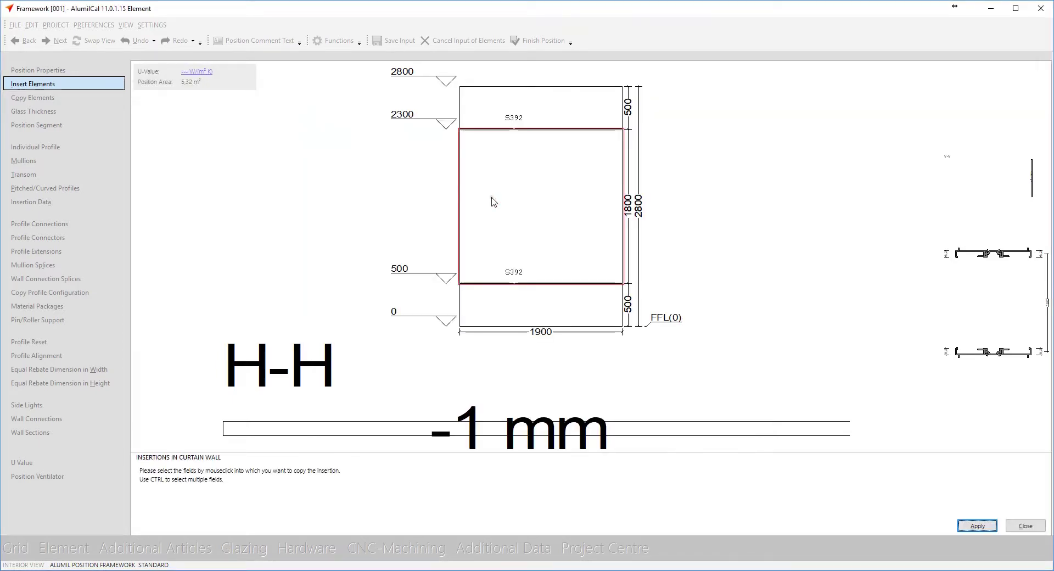
pyautogui.click(976, 525)
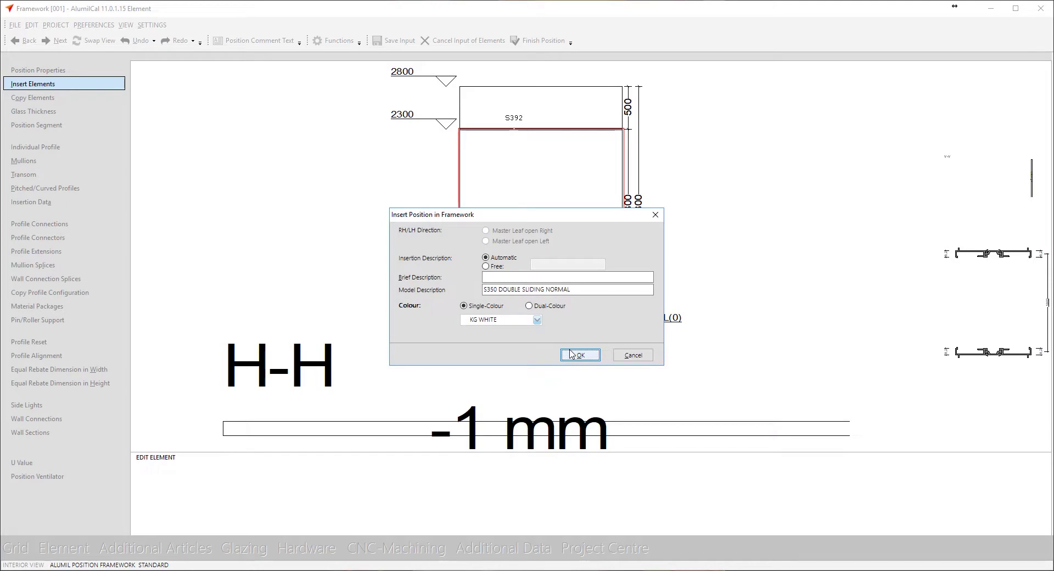
pyautogui.click(572, 354)
# Step: Insert the M9660 DOUBLE FIXED position from the user library into the bottom field
pyautogui.click(440, 314)
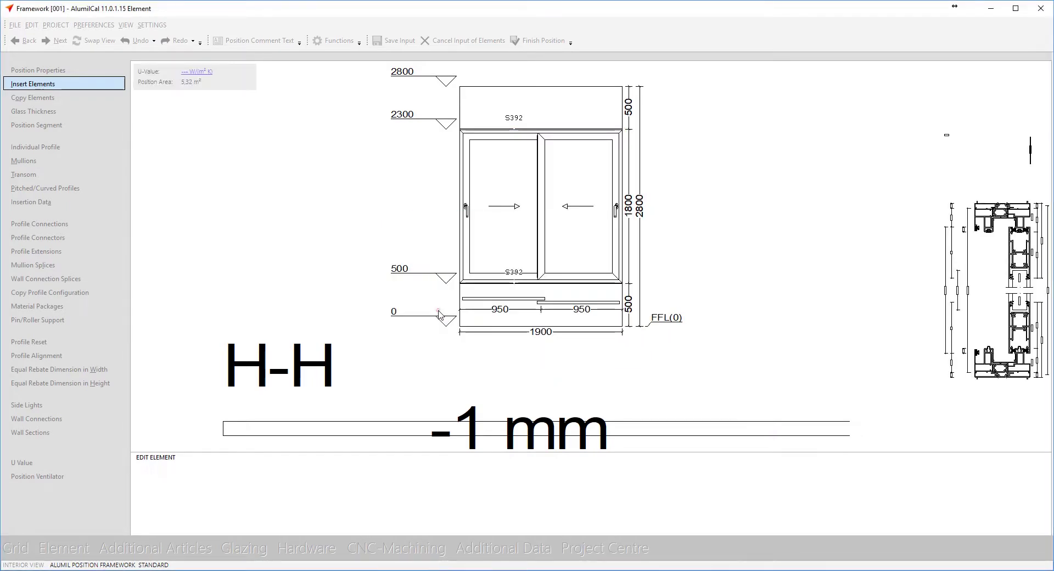
pyautogui.click(350, 155)
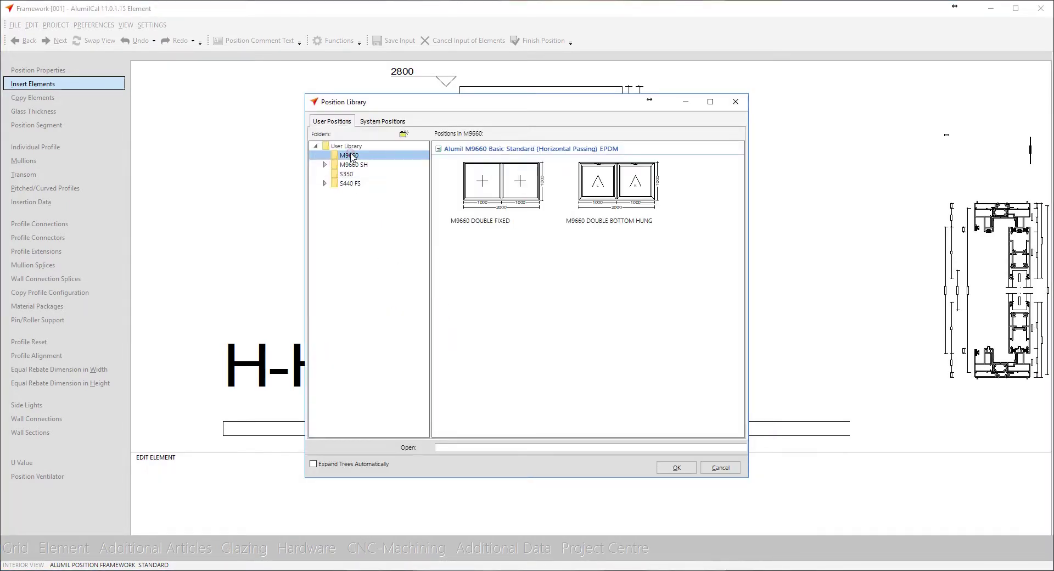
pyautogui.doubleClick(508, 187)
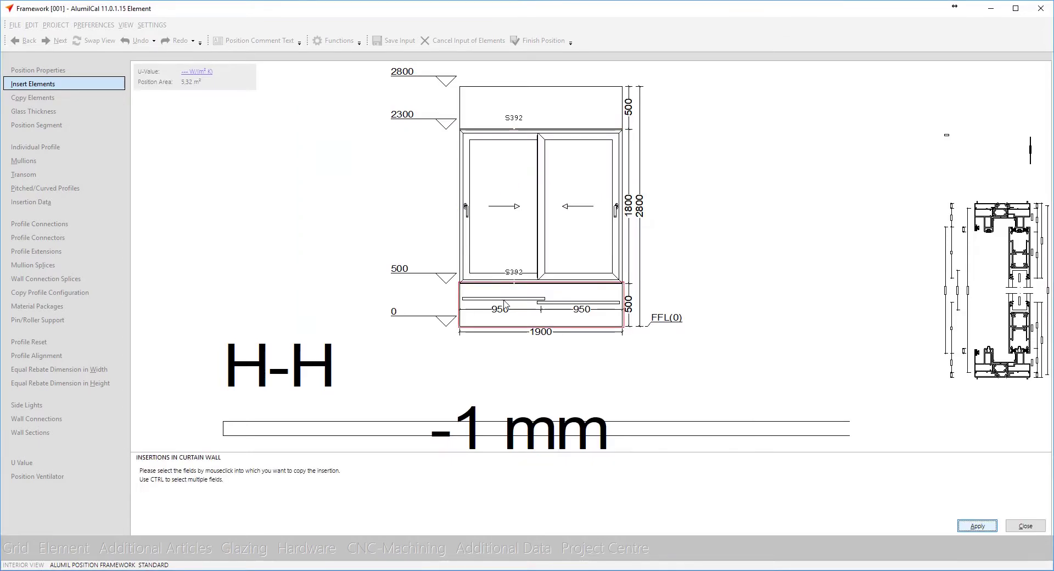
pyautogui.click(973, 526)
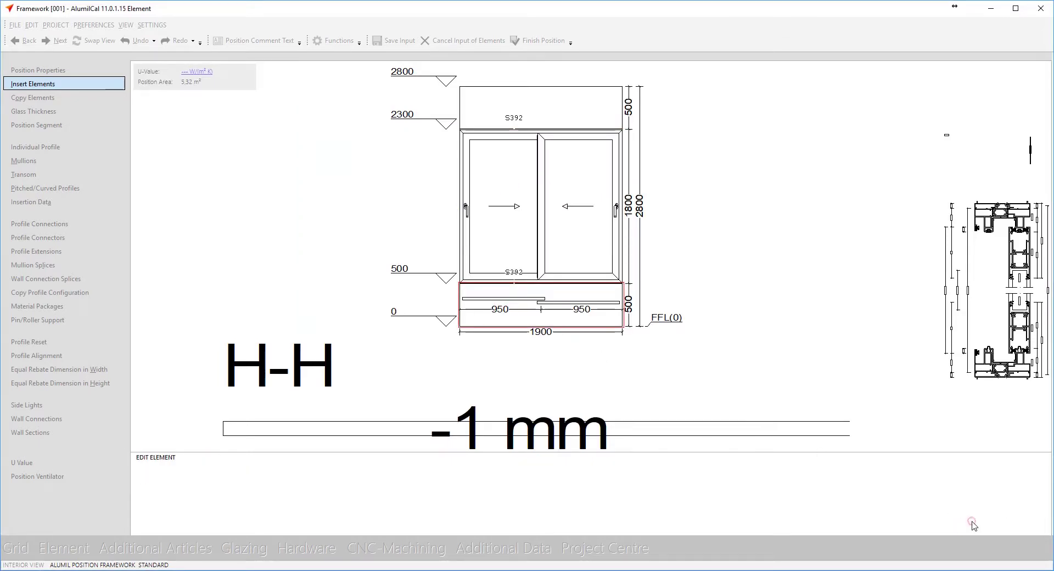
# Step: Insert the library position M9660 DOUBLE BOTTOM HUNG into the top field and finish inserting elements
pyautogui.click(434, 307)
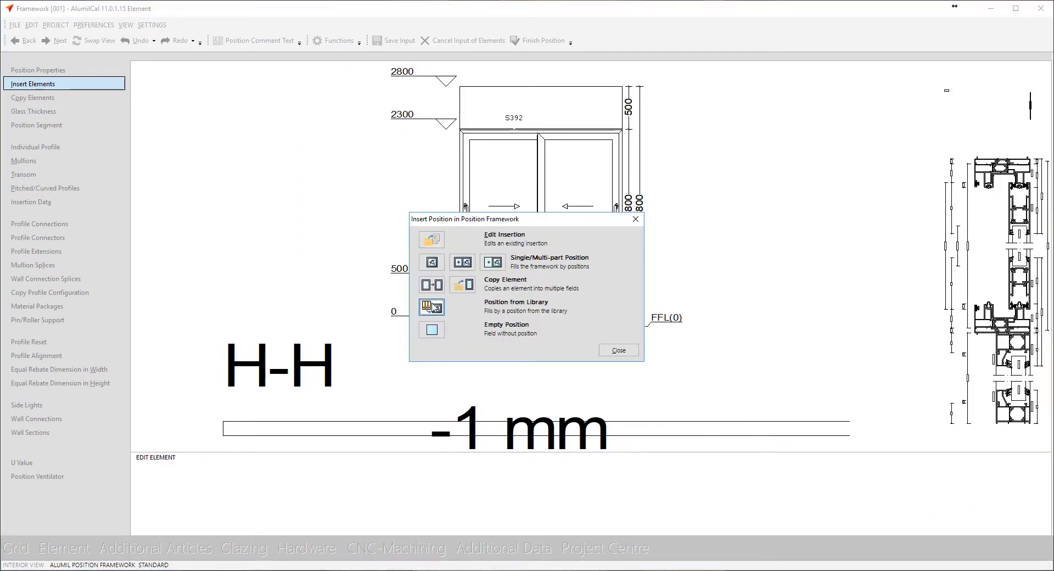
pyautogui.click(599, 195)
pyautogui.doubleClick(598, 195)
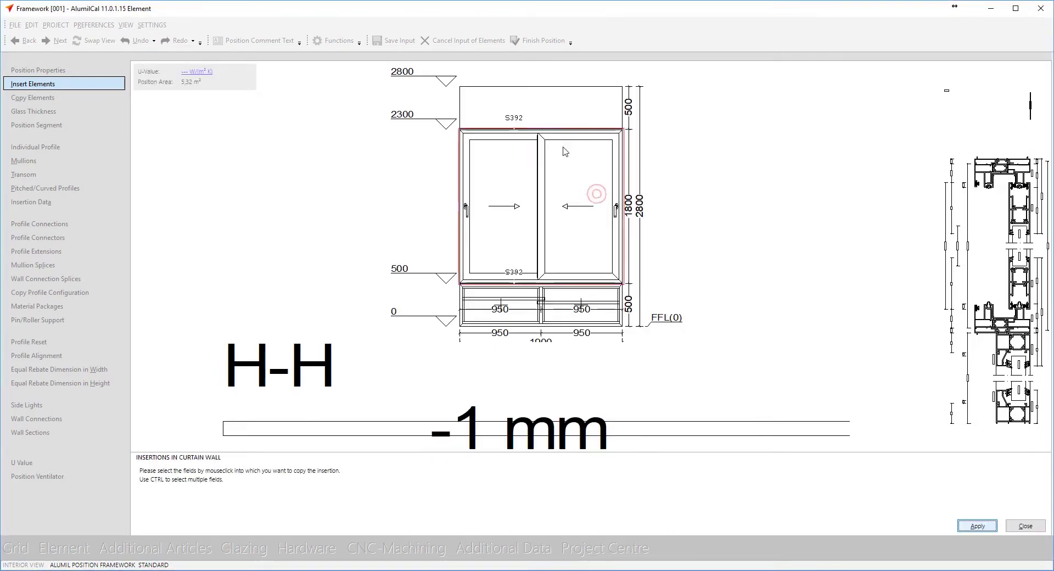
pyautogui.click(539, 116)
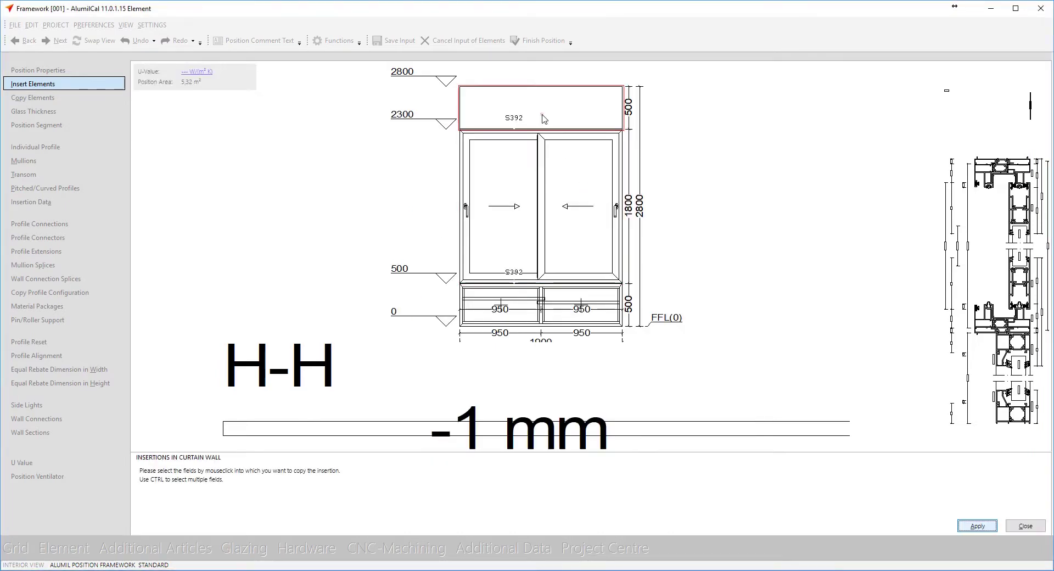
pyautogui.click(990, 528)
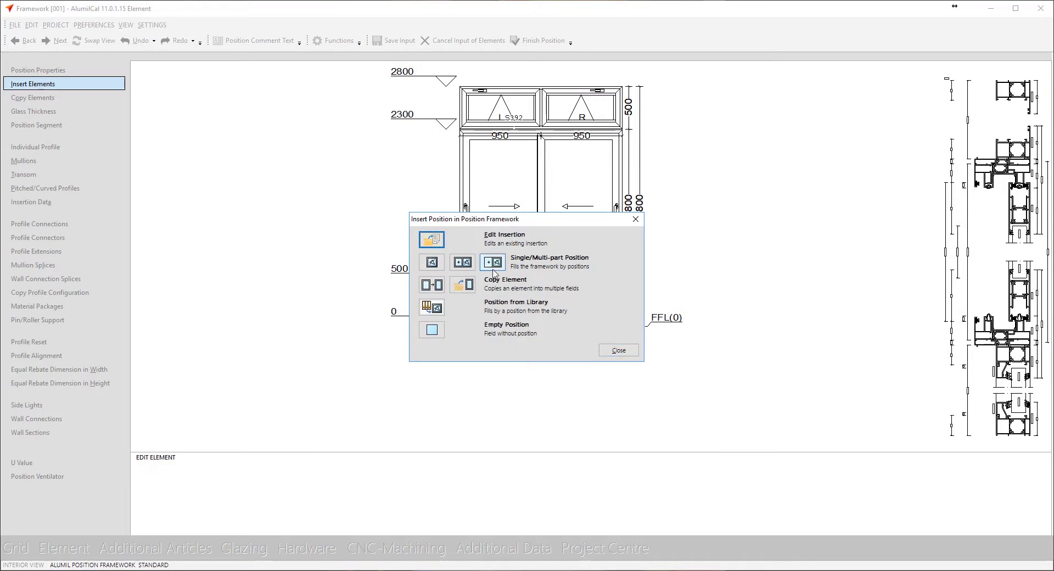
pyautogui.click(616, 351)
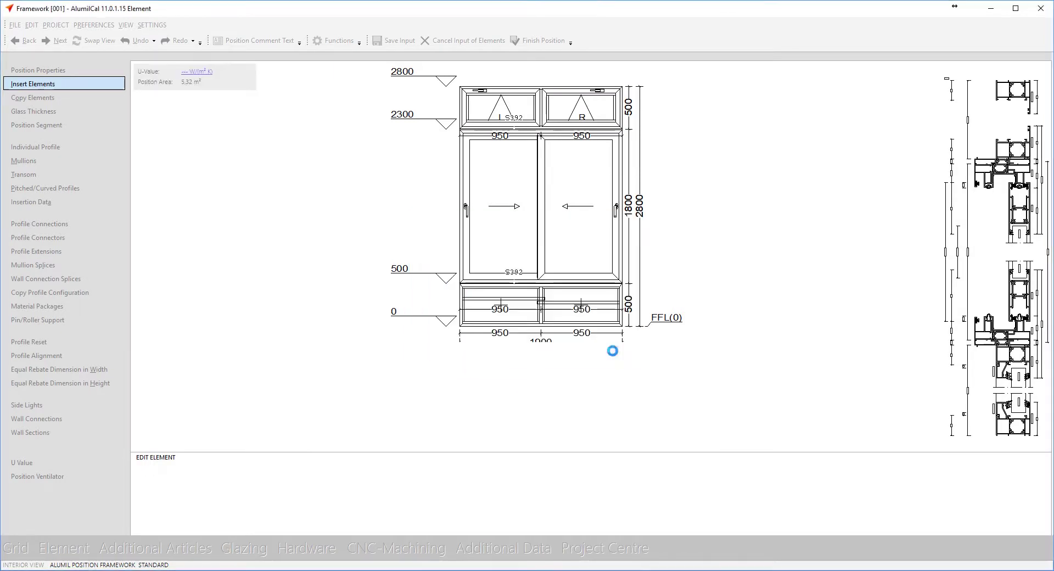
# Step: Add the M6041 ARCHITRAVE as the inside wall connection on the top, left and right of the framework
pyautogui.click(55, 419)
pyautogui.click(460, 296)
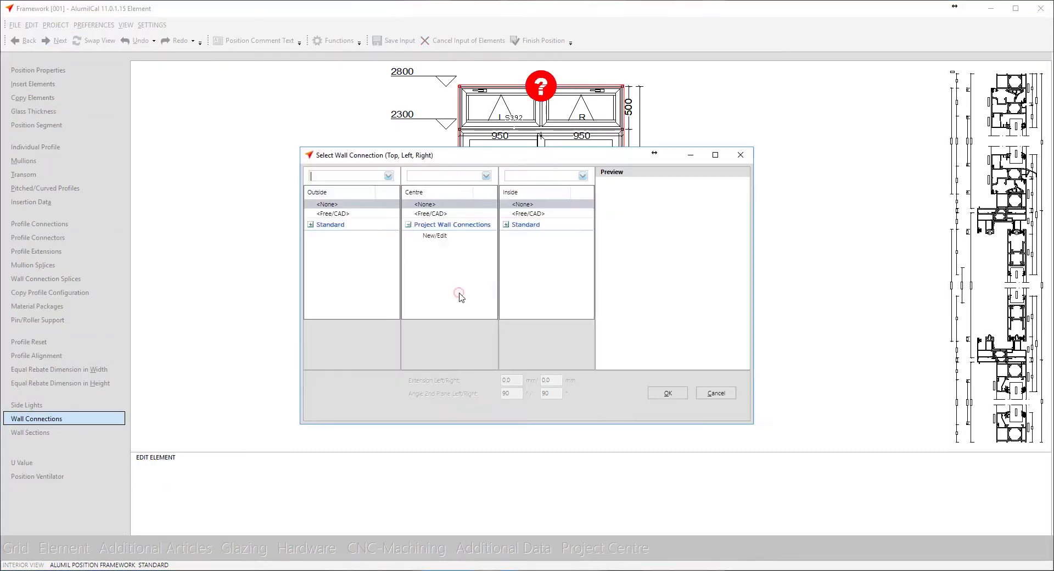
pyautogui.click(508, 226)
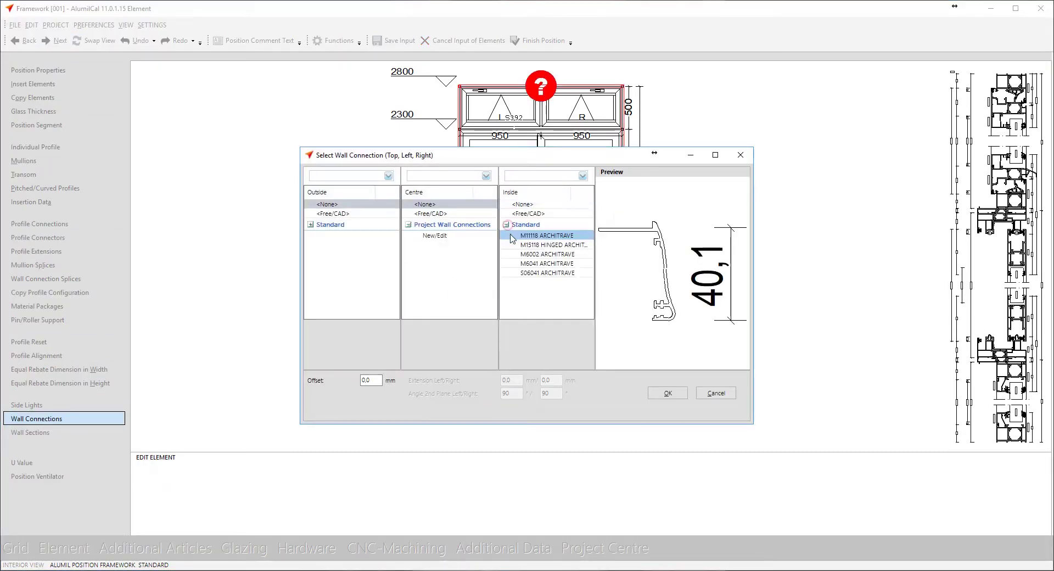
pyautogui.doubleClick(536, 264)
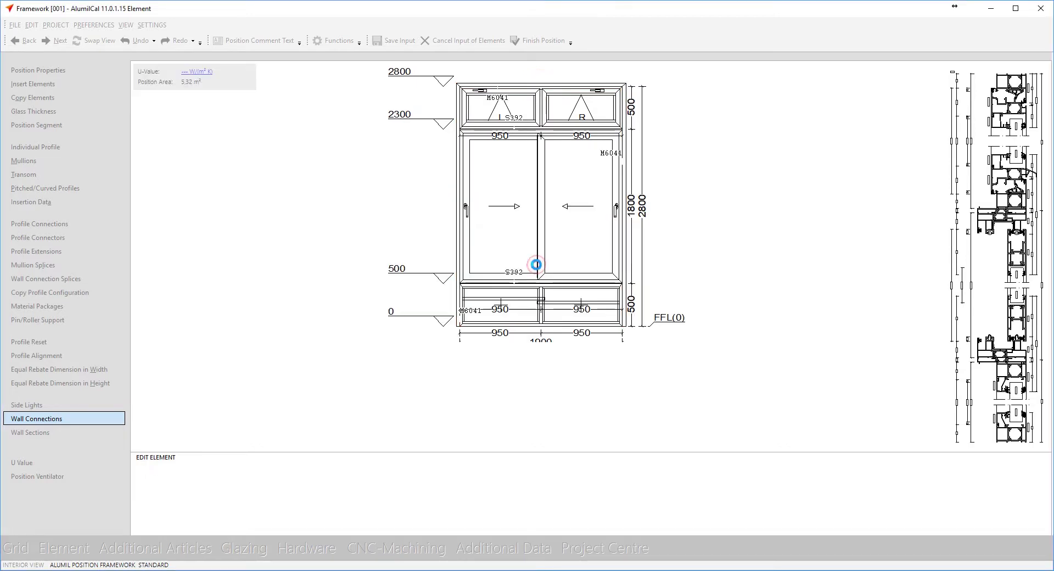
pyautogui.click(675, 394)
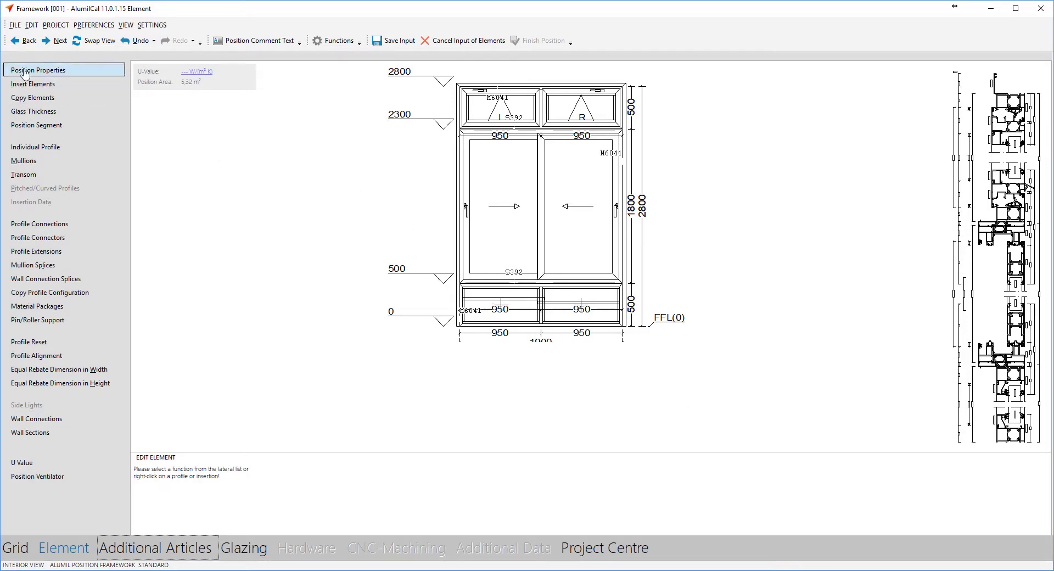
# Step: Set the position properties to No Drainage for bottom frame and transom, Nail corners, single-colour KG WHITE and sealing Perimeter w/o Door and Empty Areas x 1
pyautogui.click(60, 41)
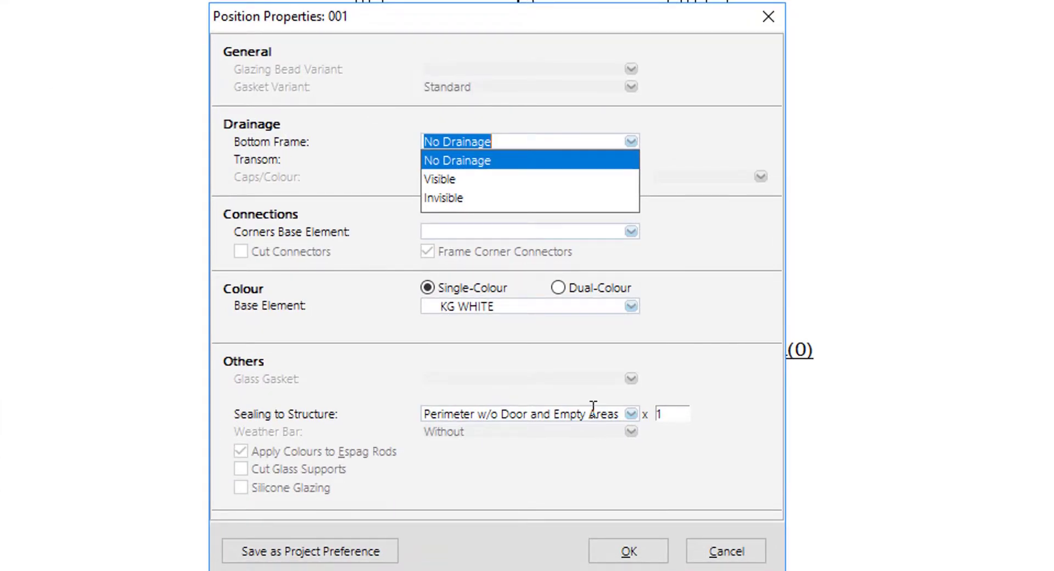
pyautogui.press('Tab')
pyautogui.press('Tab')
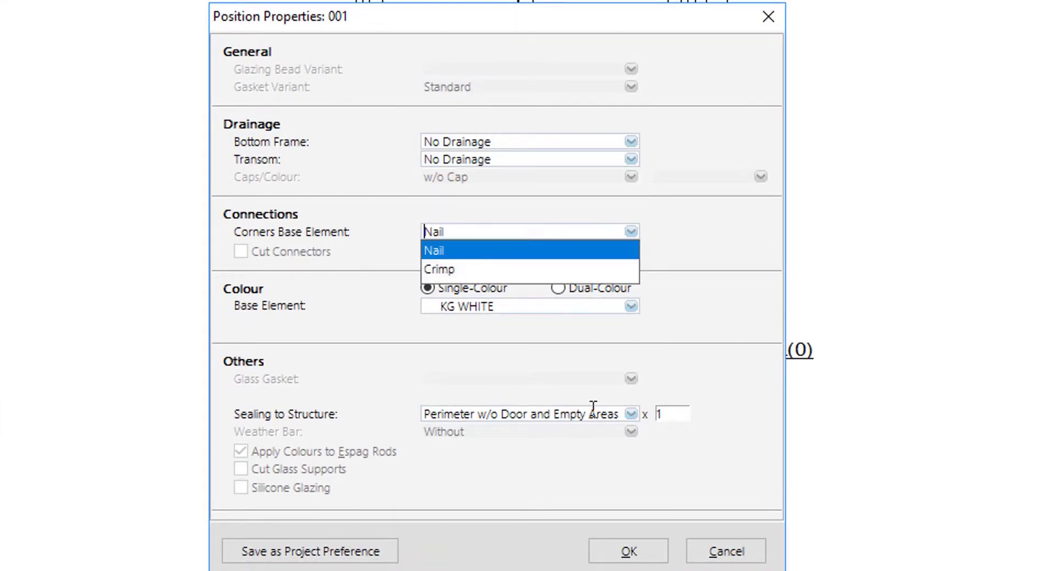
pyautogui.press('Tab')
pyautogui.press('Tab')
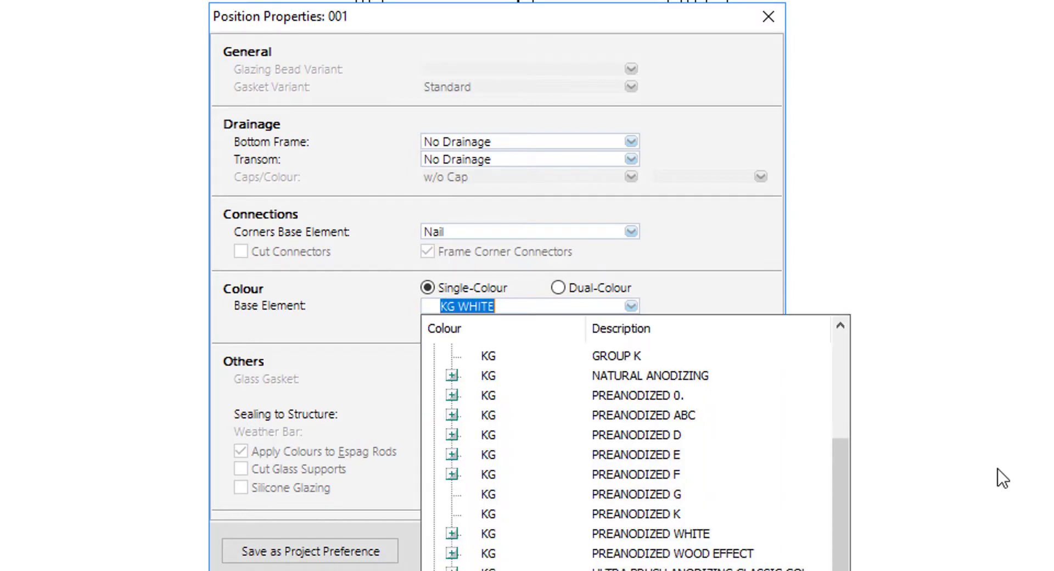
pyautogui.press('Tab')
pyautogui.press('Tab')
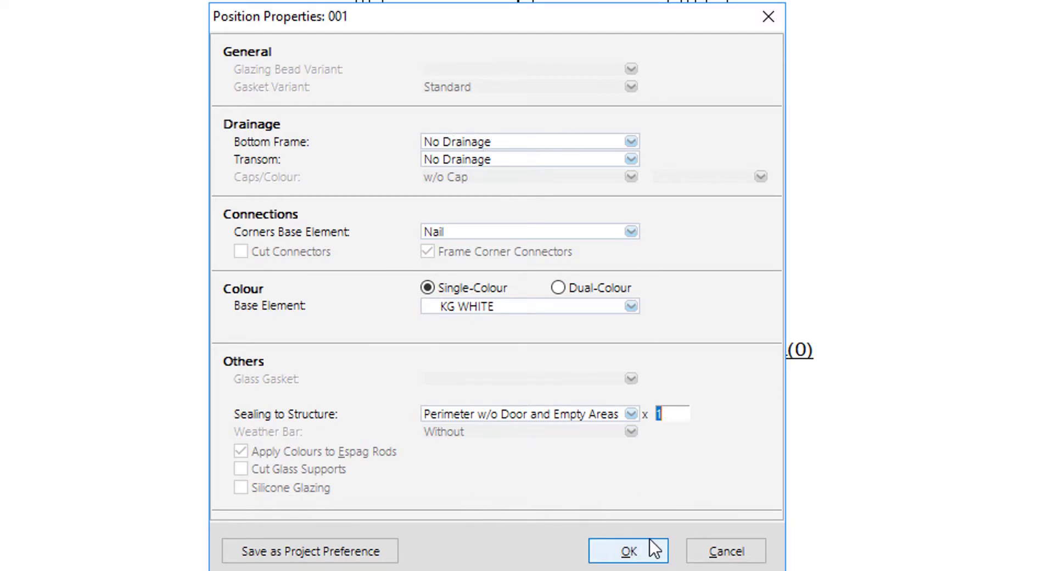
pyautogui.click(629, 551)
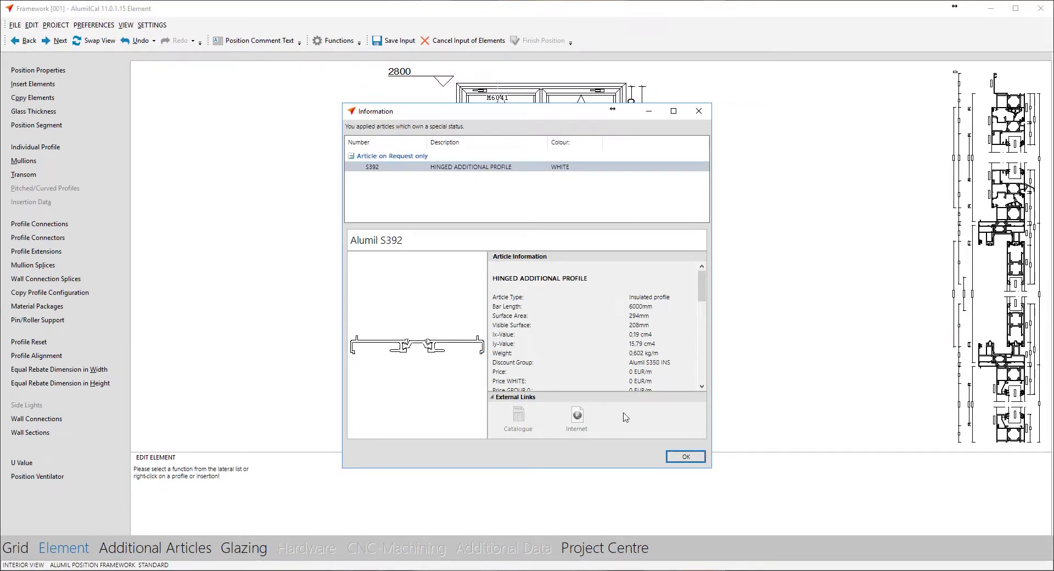
# Step: Acknowledge the special-status article information, proceed to the glazing stage and finish the position with the preset project glass
pyautogui.click(683, 461)
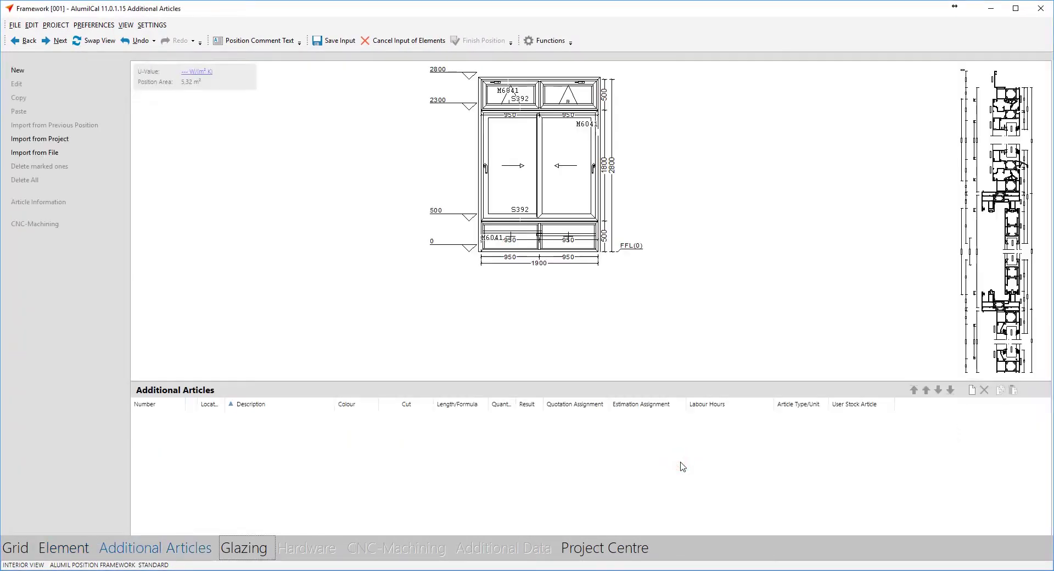
pyautogui.click(262, 553)
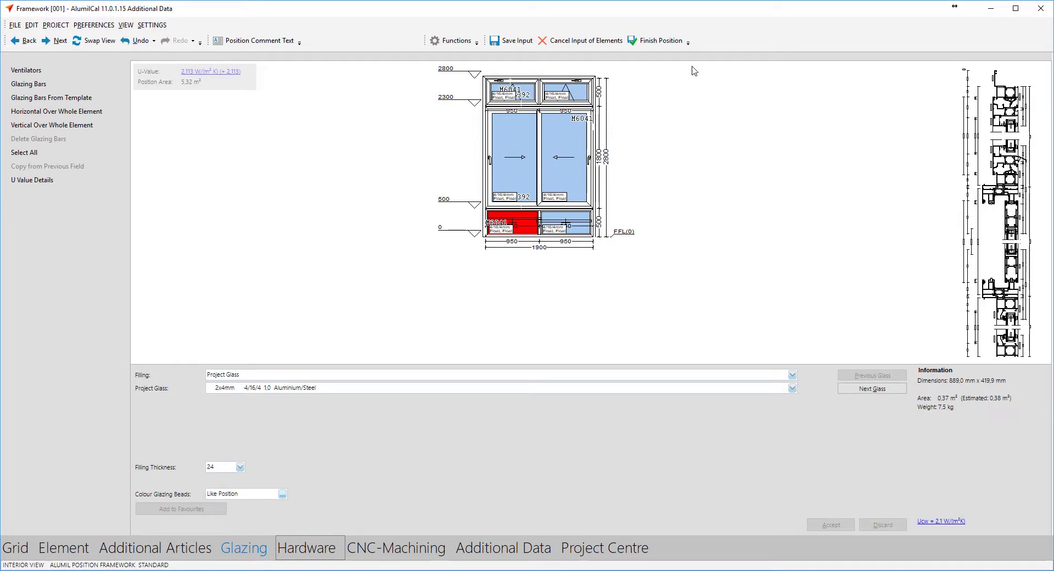
pyautogui.click(659, 41)
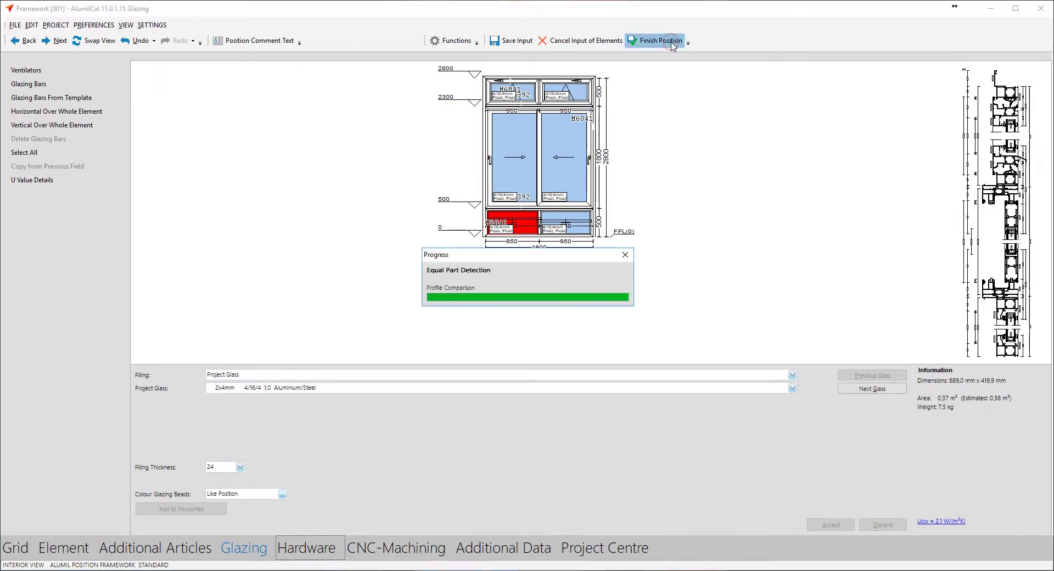